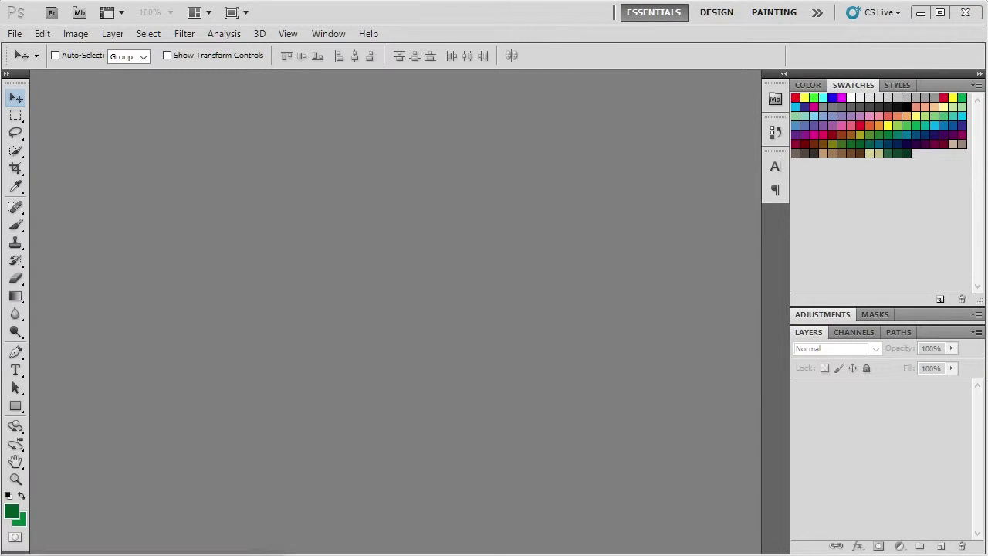
# Open the mockup file smart shop_mockup_000824_03 from the stock_000824_04022016_mockup folder.
pyautogui.click(209, 554)
pyautogui.moveTo(604, 38); pyautogui.dragTo(905, 59)
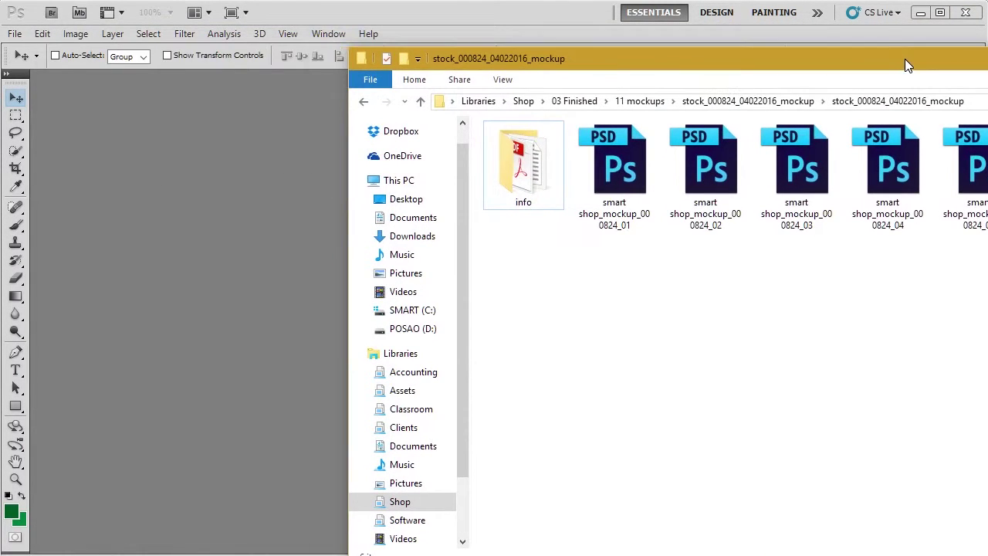
pyautogui.click(732, 193)
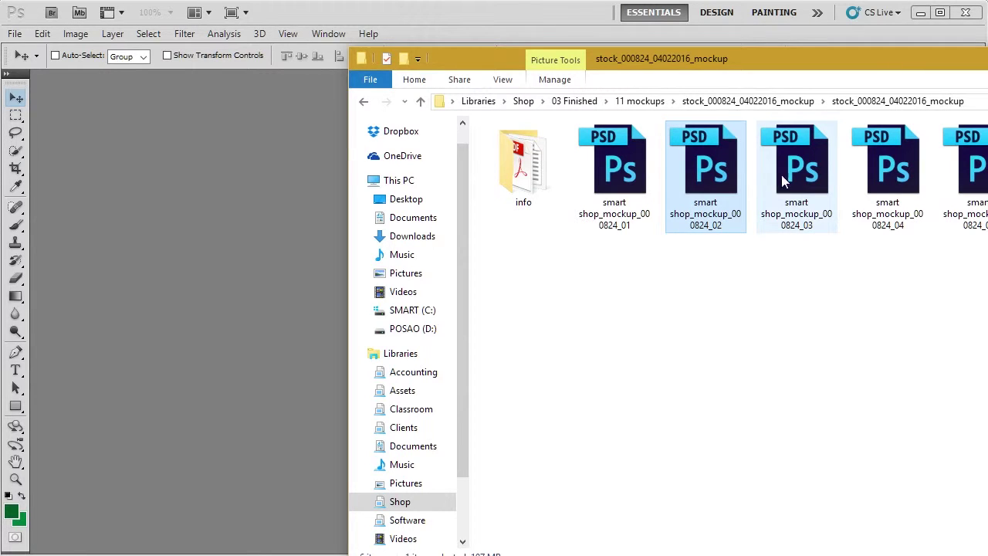
pyautogui.moveTo(794, 173); pyautogui.dragTo(242, 290)
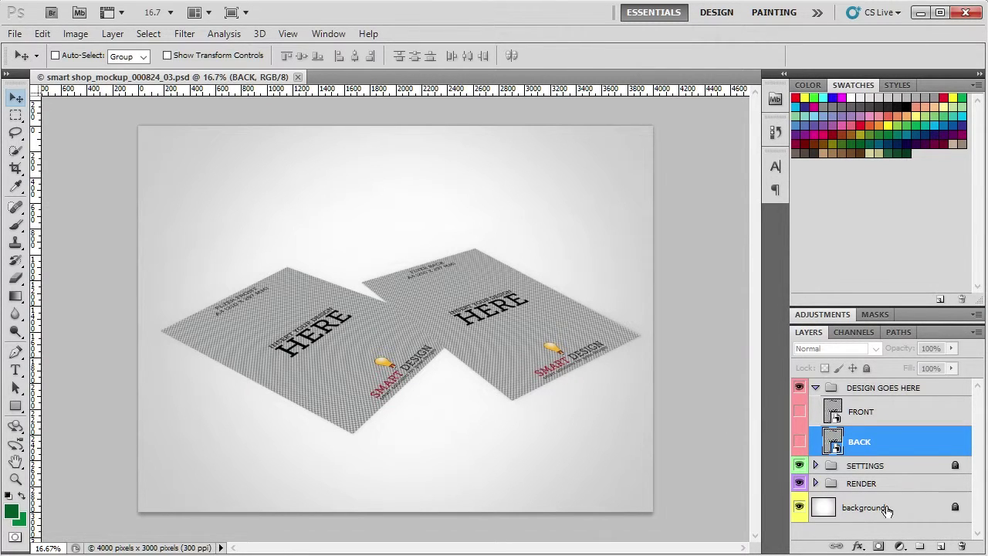
# Select the DESIGN GOES HERE group, and try unlocking and relocking the SETTINGS group.
pyautogui.click(871, 393)
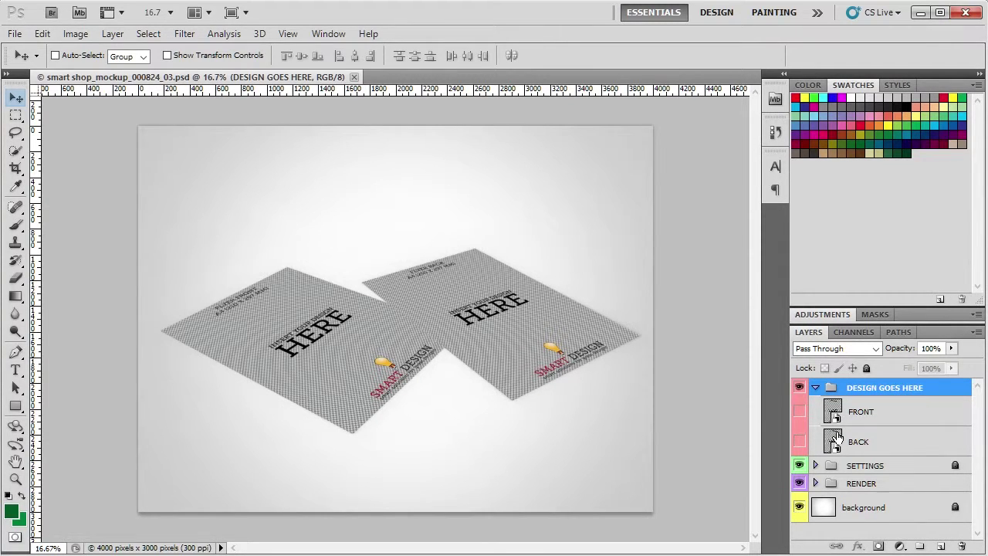
pyautogui.click(879, 469)
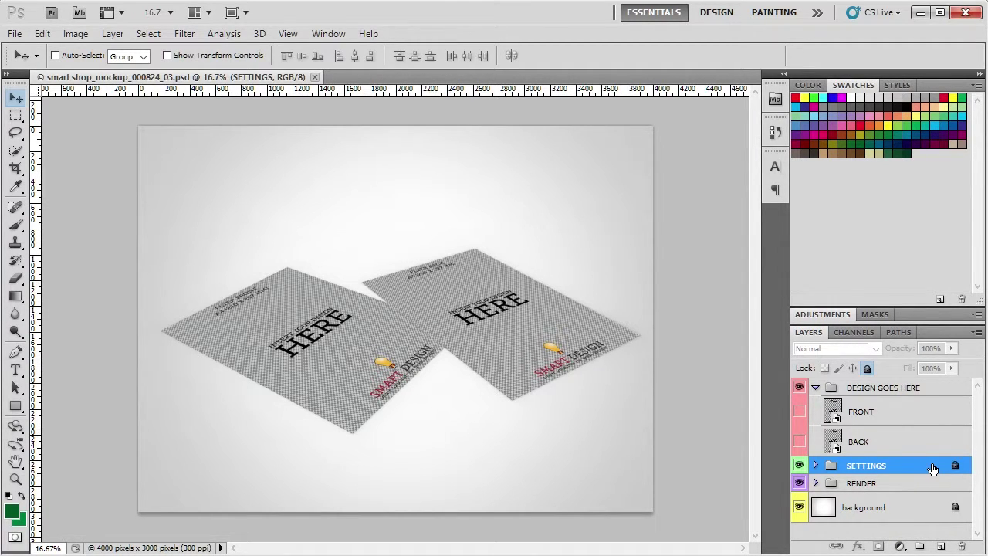
pyautogui.click(867, 367)
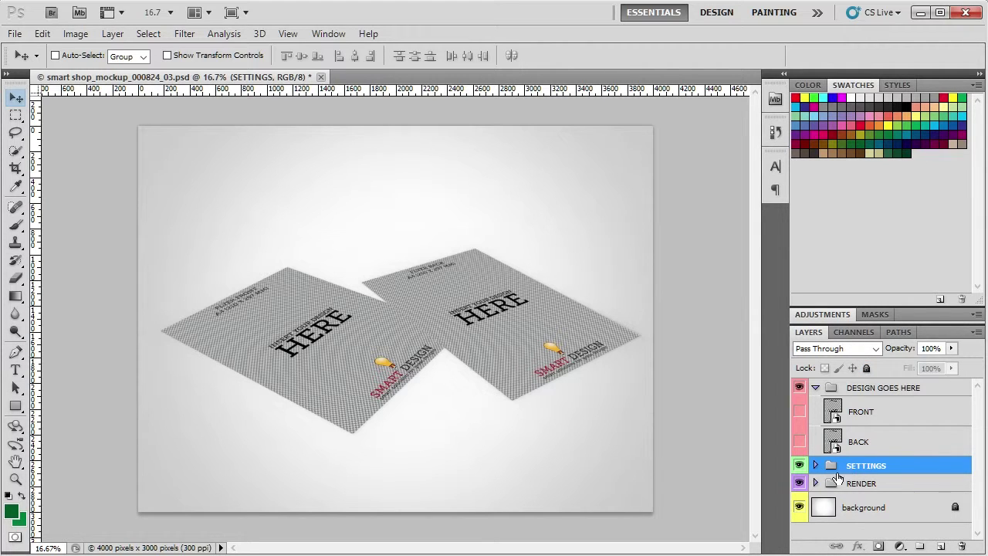
pyautogui.click(867, 368)
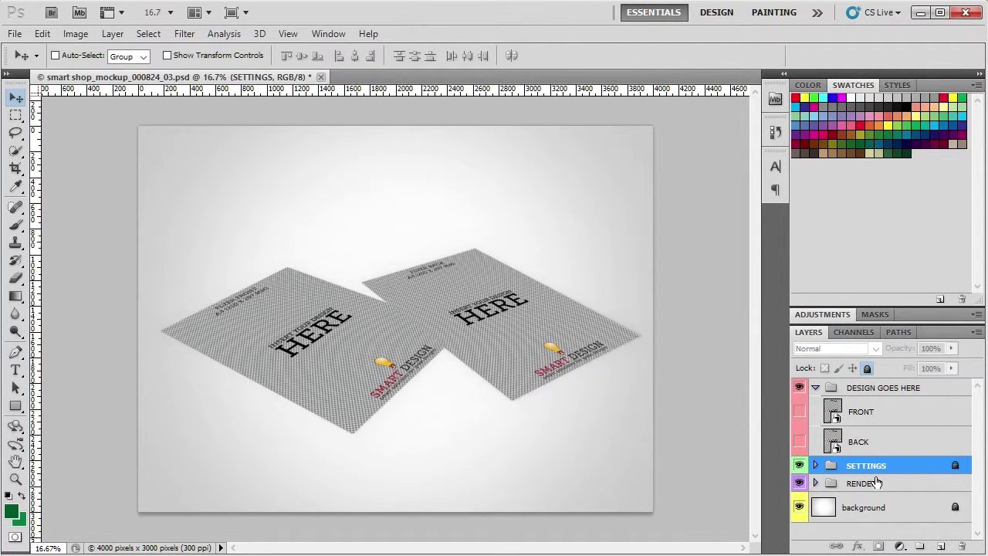
# Examine the layers inside the RENDER group and collapse the group again.
pyautogui.click(876, 482)
pyautogui.click(814, 482)
pyautogui.scroll(-2, 818, 482)
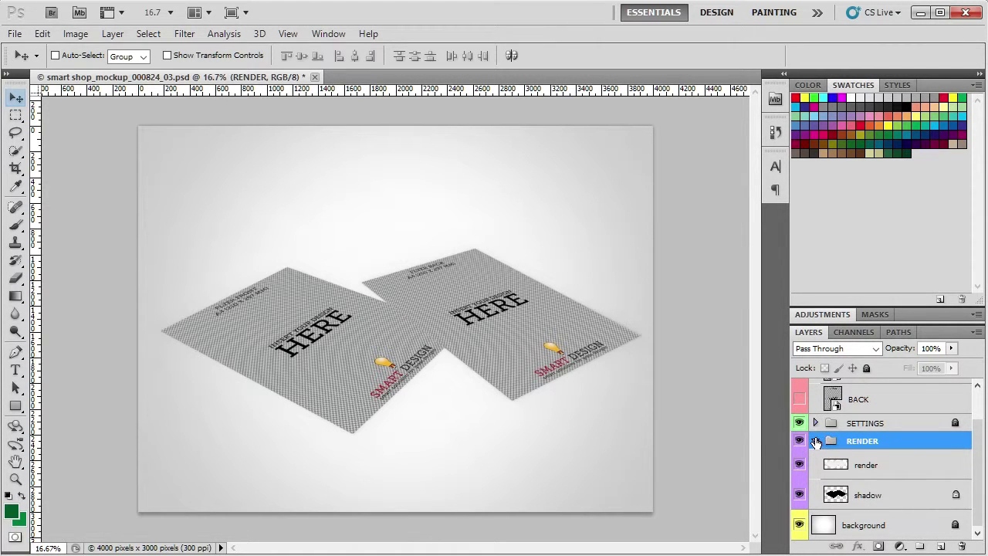
pyautogui.click(815, 441)
# Unlock the background layer and lock it again.
pyautogui.click(882, 517)
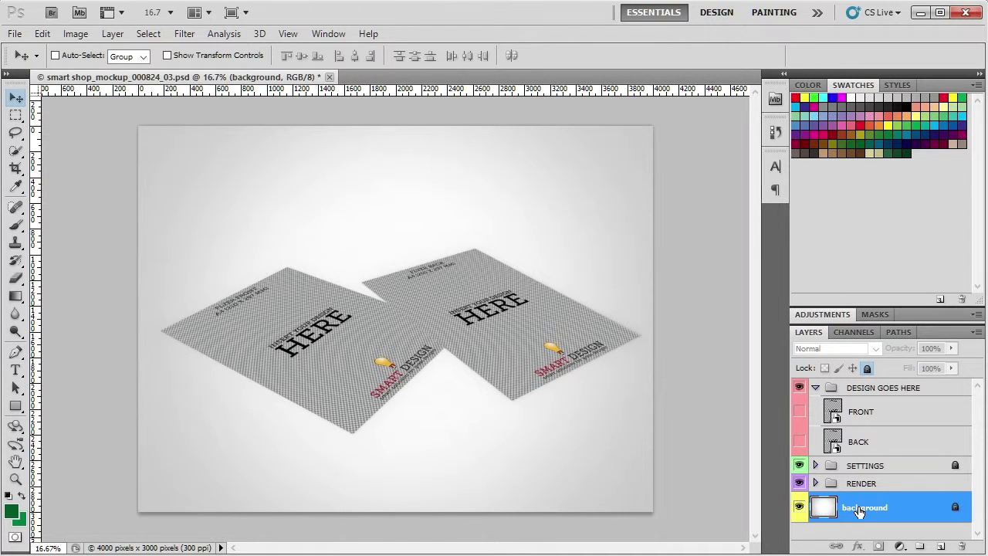
pyautogui.click(866, 368)
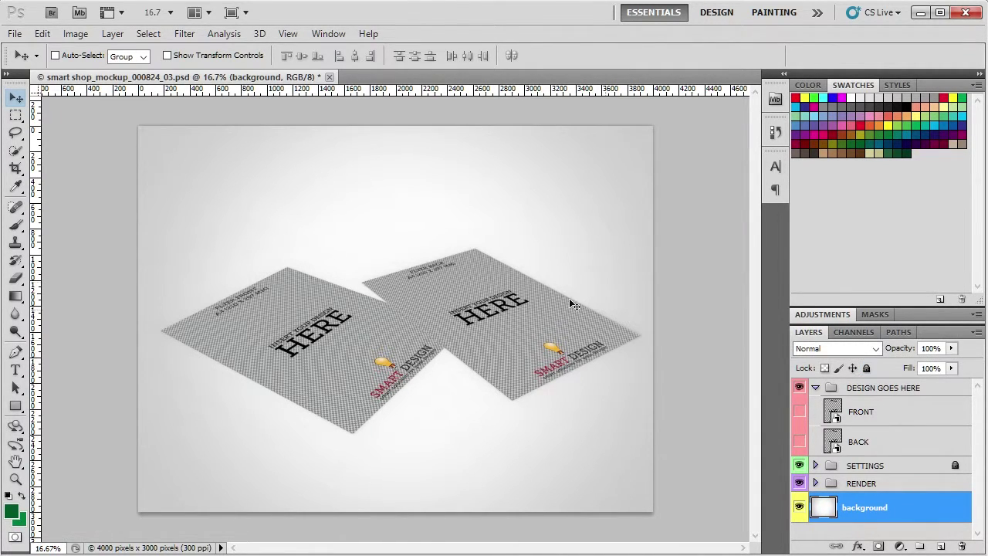
pyautogui.click(866, 368)
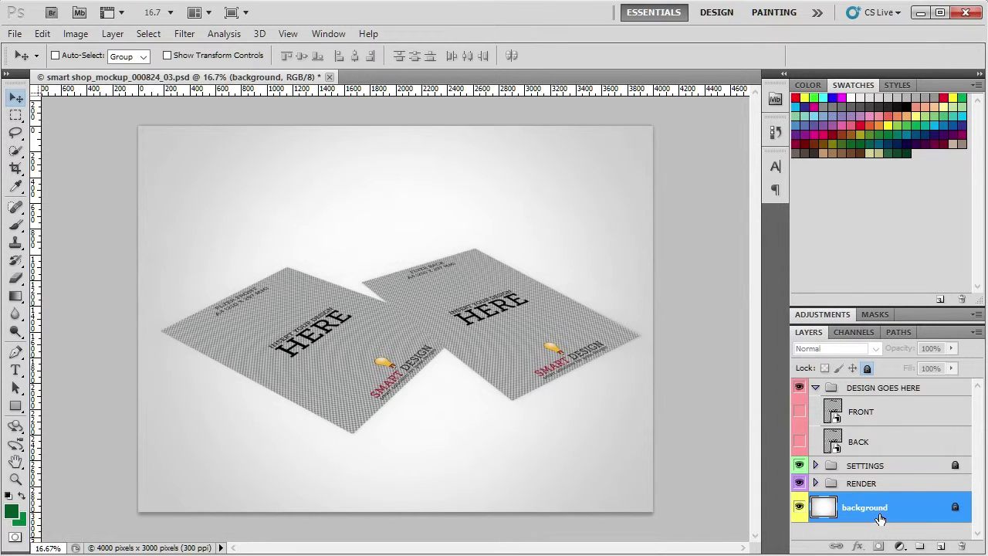
# Open the contents of the FRONT smart object for editing.
pyautogui.click(858, 417)
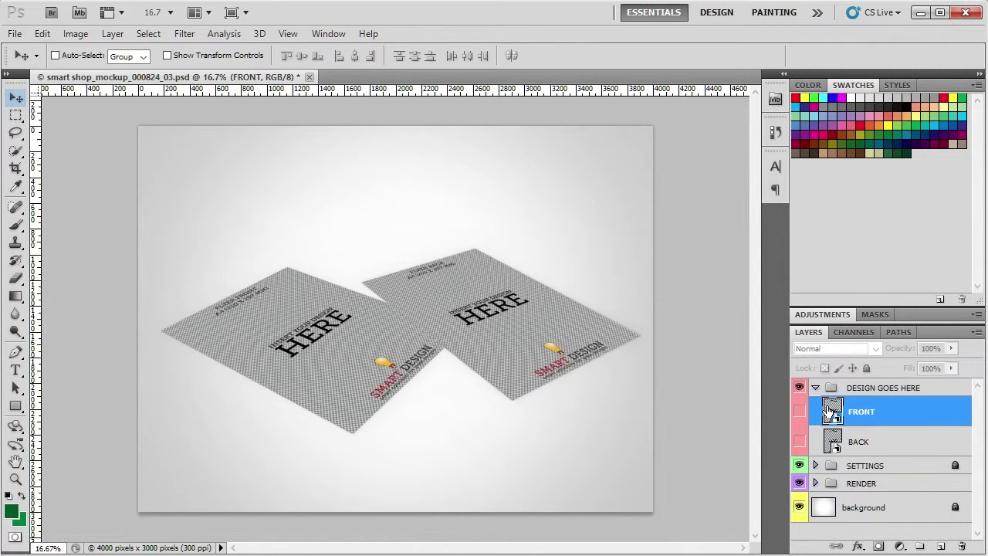
pyautogui.doubleClick(832, 412)
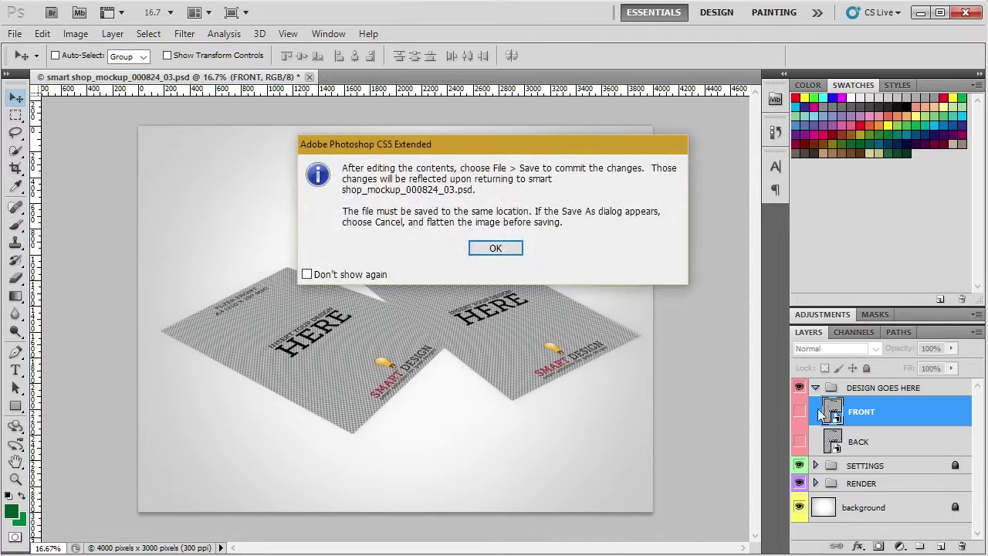
pyautogui.click(516, 247)
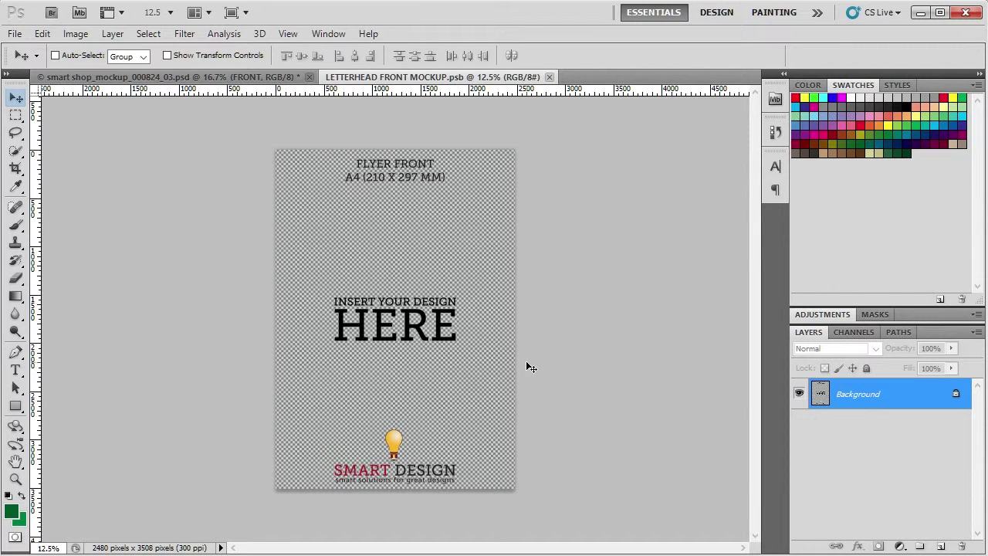
# Toggle Resize Image During Place on and off again in the general preferences.
pyautogui.hotkey('ctrl', 'k')
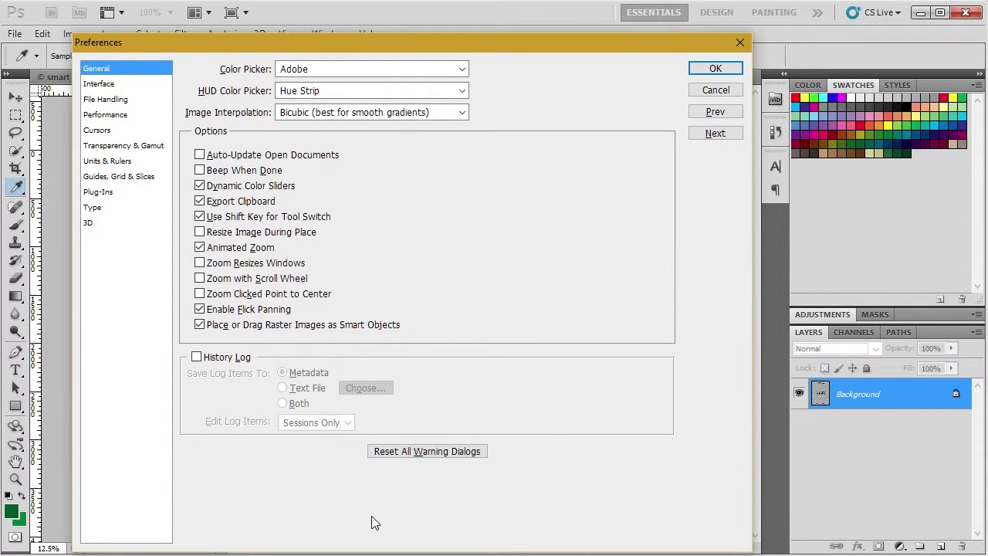
pyautogui.click(200, 233)
pyautogui.click(200, 232)
pyautogui.click(716, 69)
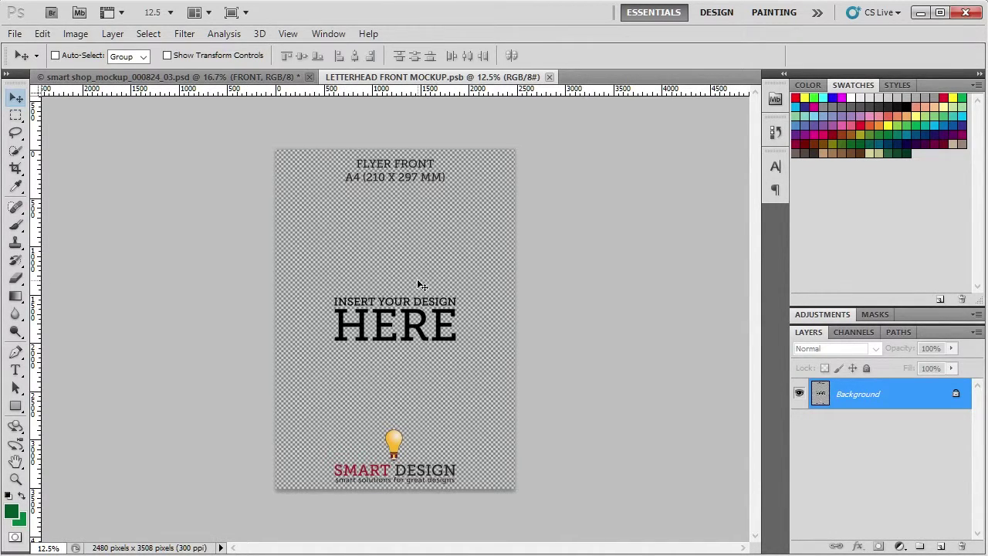
# Reopen the general preferences to review the image placing options, and close them.
pyautogui.hotkey('ctrl', 'k')
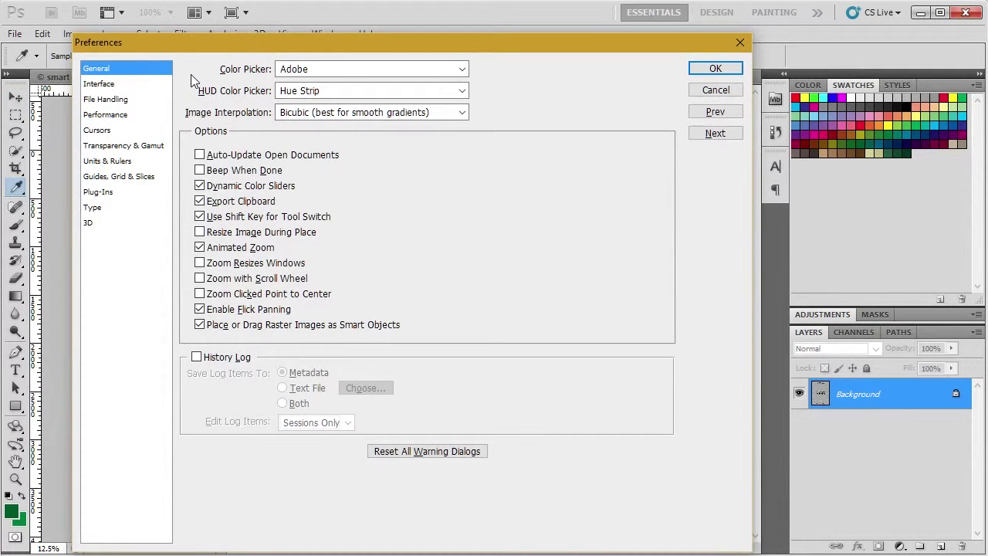
pyautogui.click(718, 68)
pyautogui.press('v')
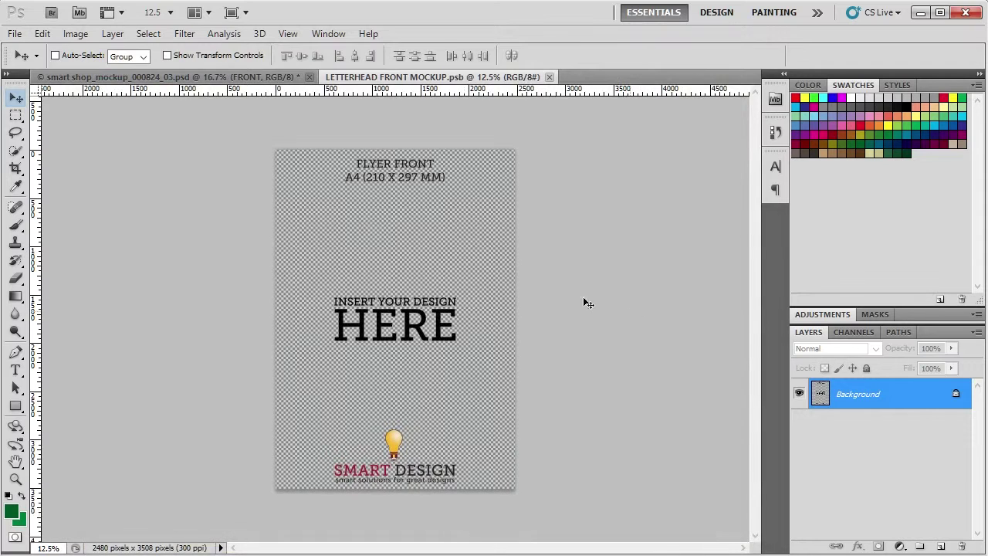
pyautogui.click(45, 35)
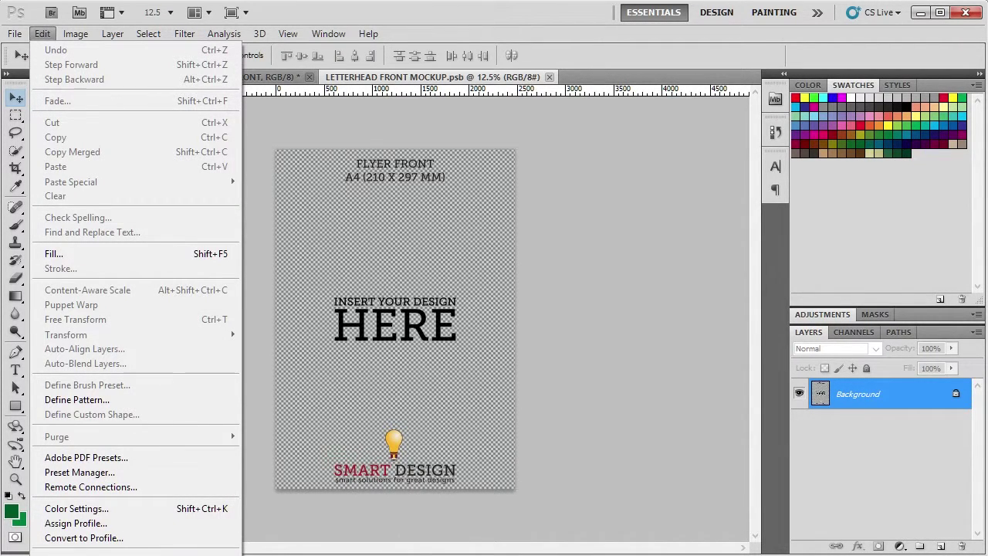
pyautogui.moveTo(54, 555)
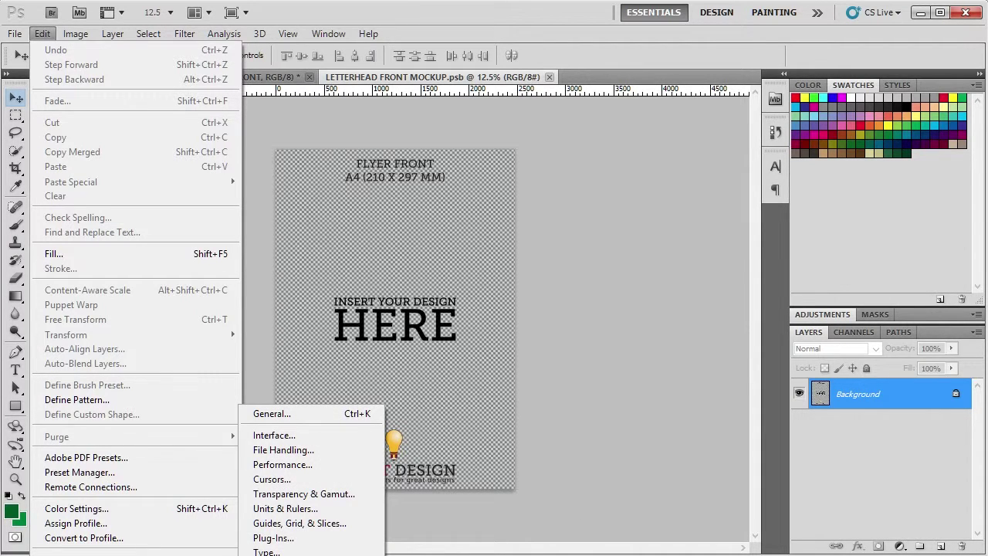
pyautogui.click(333, 418)
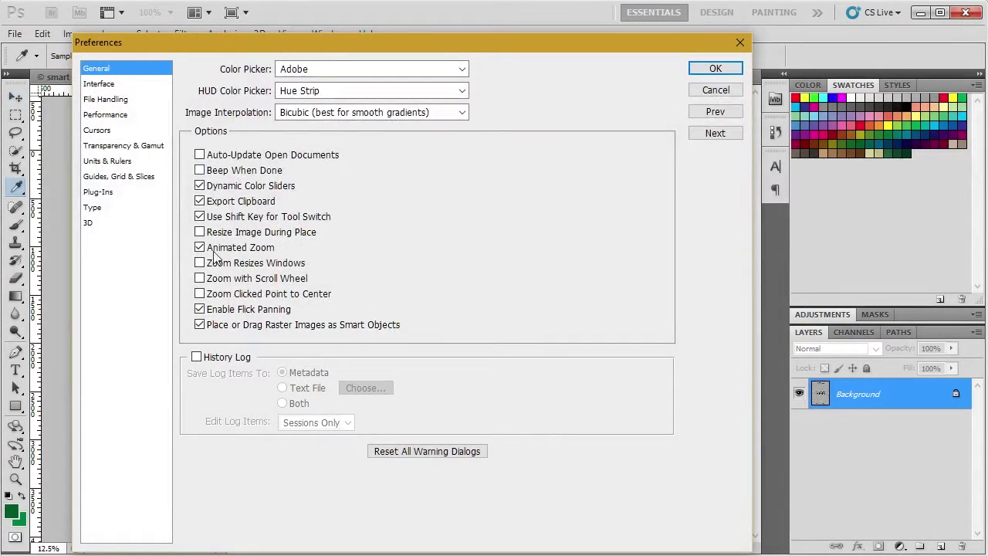
pyautogui.click(726, 68)
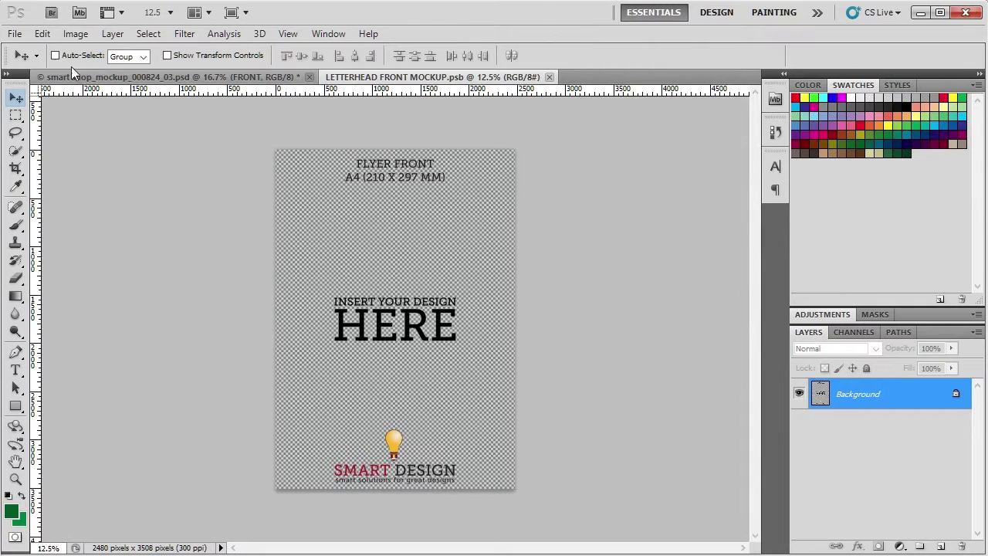
# Place flyer a4 action insert_front-01 at 100% scale over the flyer front and merge it down into the Background layer.
pyautogui.click(23, 38)
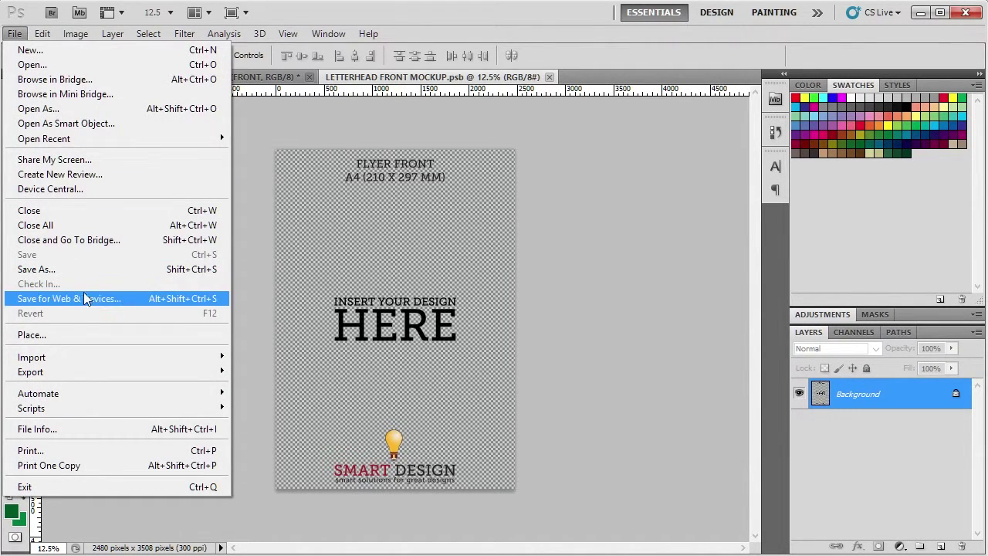
pyautogui.click(98, 336)
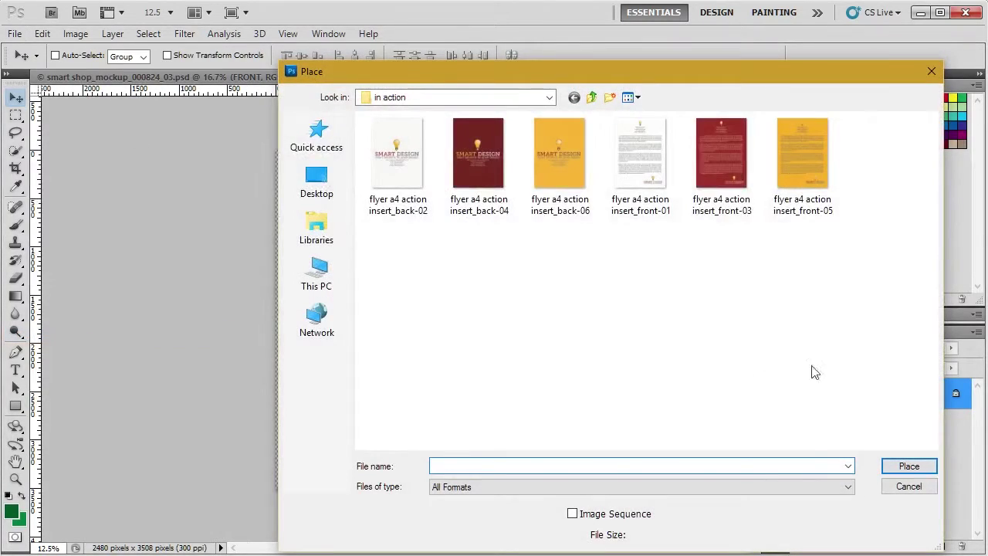
pyautogui.click(652, 134)
pyautogui.doubleClick(651, 152)
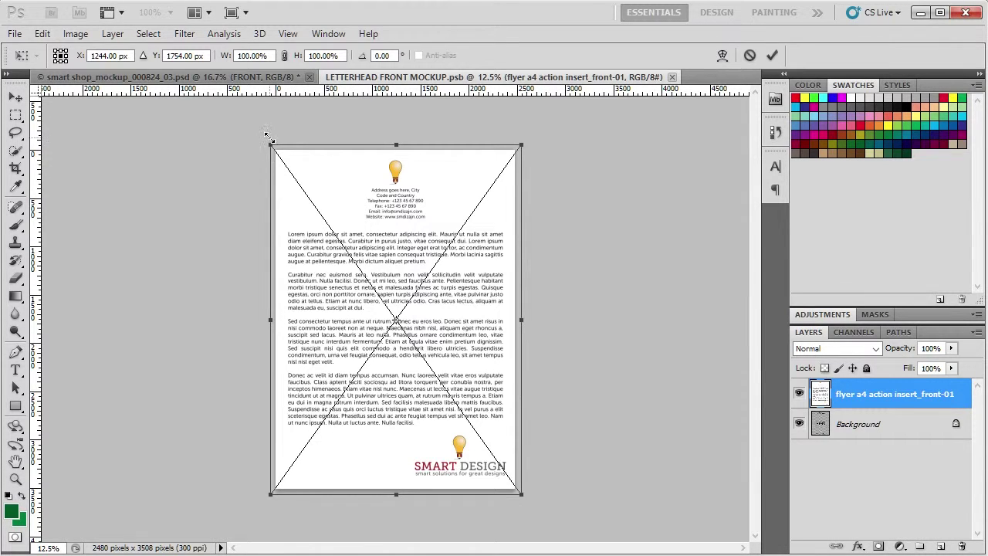
pyautogui.click(772, 54)
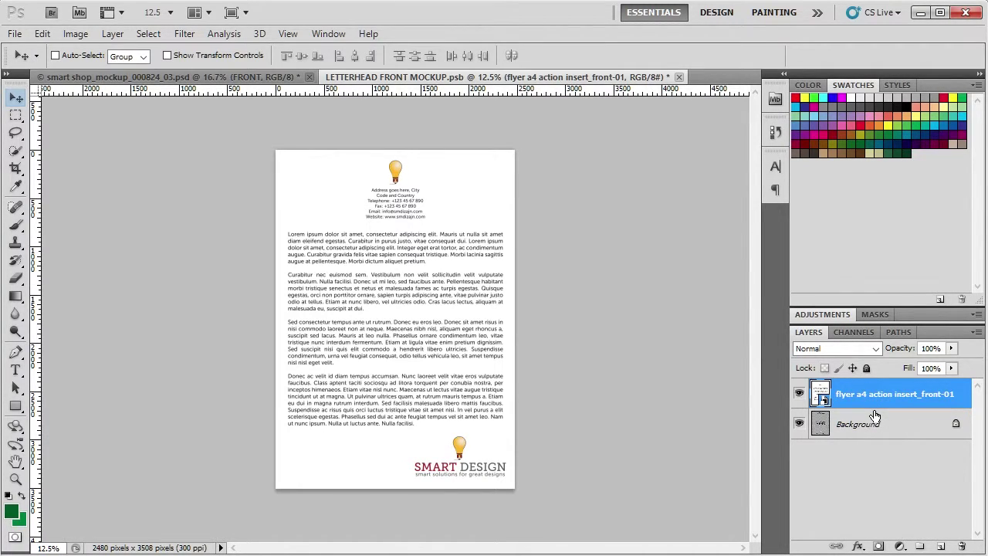
pyautogui.click(112, 34)
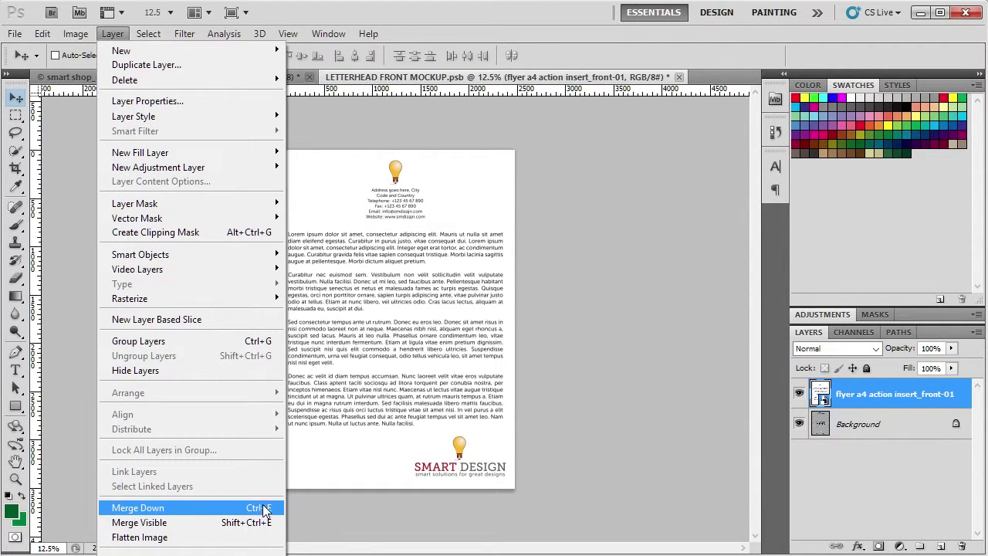
pyautogui.click(263, 513)
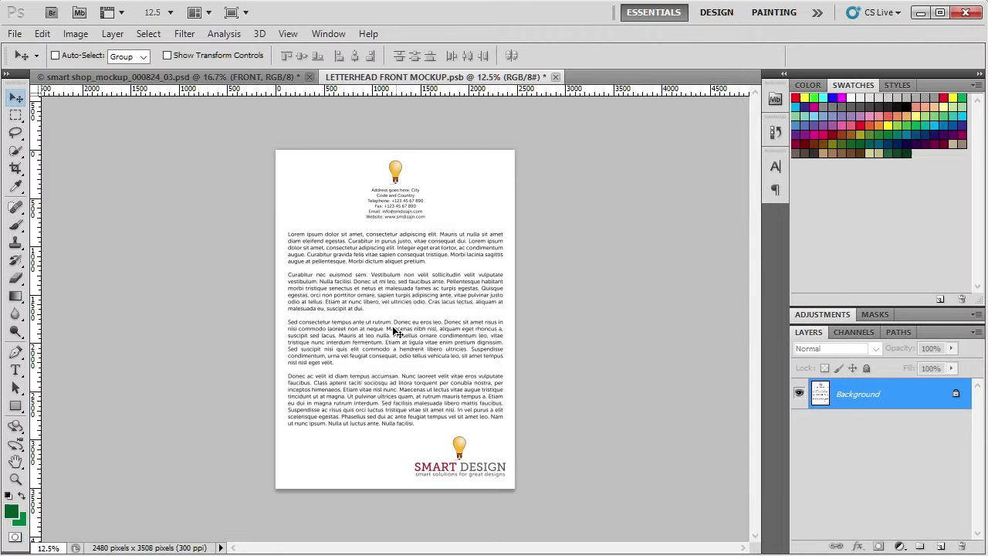
# Save and close the front smart object's document to update the mockup.
pyautogui.click(15, 33)
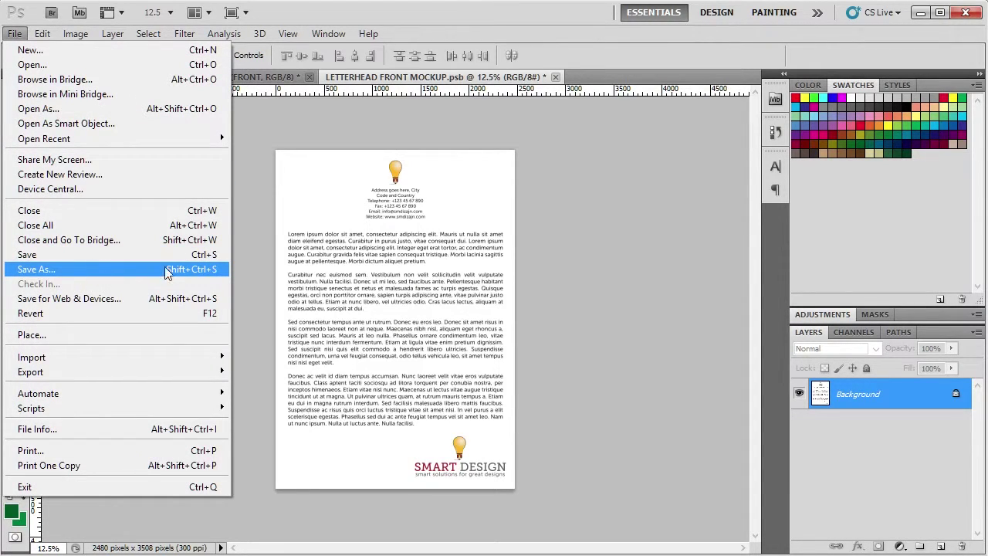
pyautogui.click(116, 254)
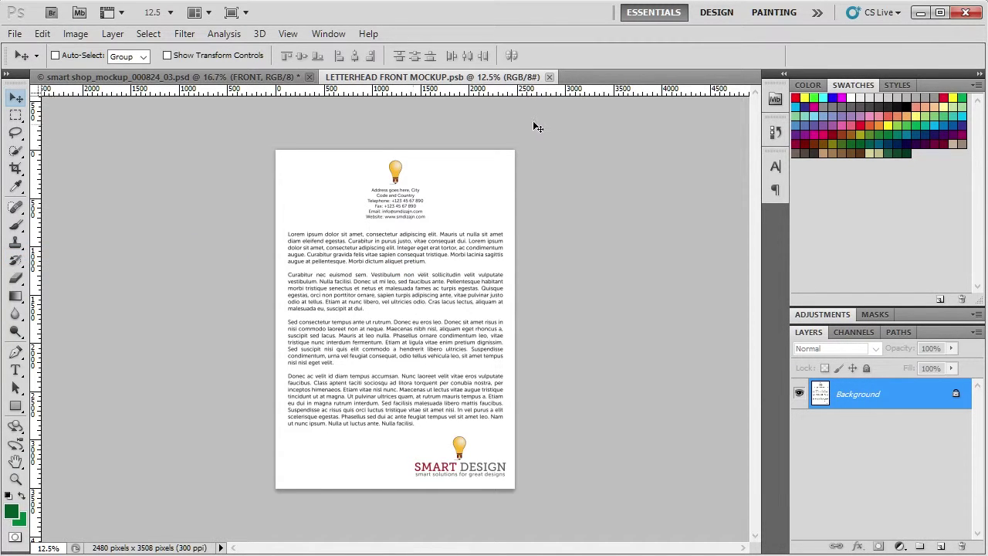
pyautogui.click(549, 78)
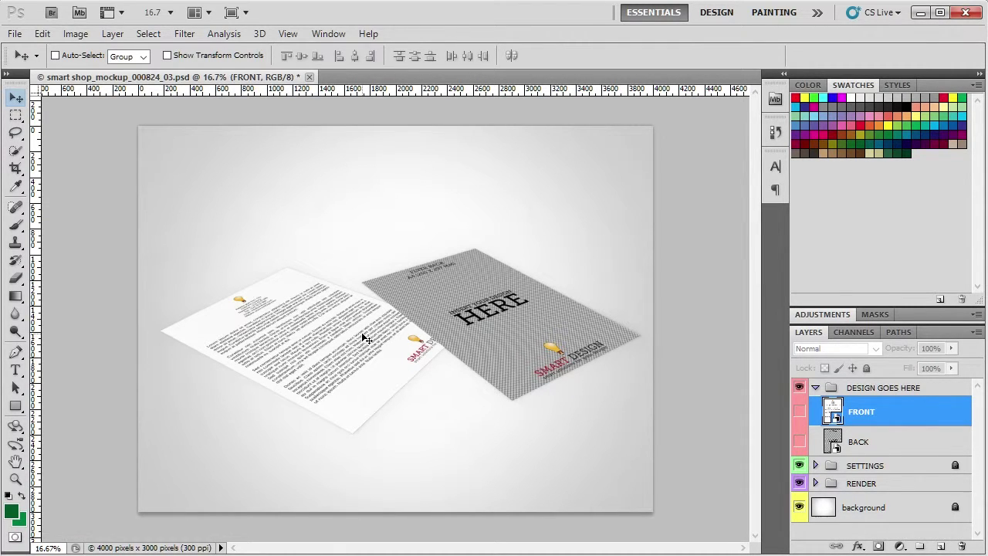
# Open the BACK smart object and draw a dark green rectangle across its full width, covering the INSERT YOUR DESIGN HERE text.
pyautogui.doubleClick(834, 440)
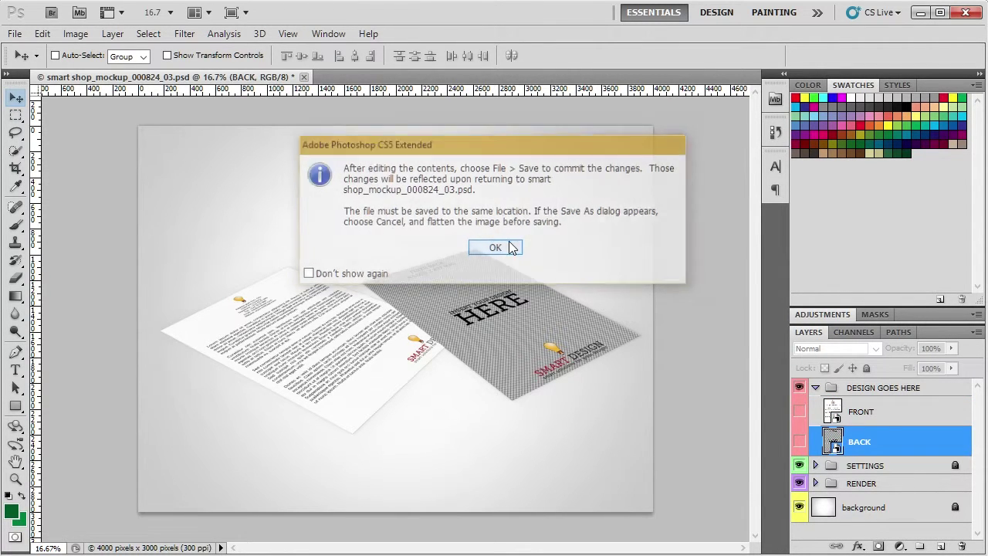
pyautogui.click(511, 247)
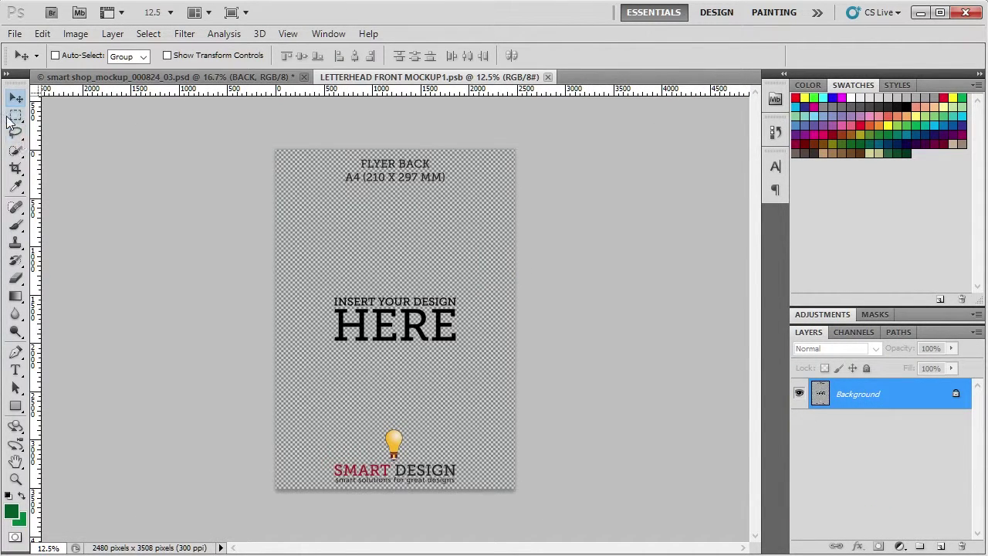
pyautogui.click(15, 406)
pyautogui.moveTo(263, 269); pyautogui.dragTo(529, 370)
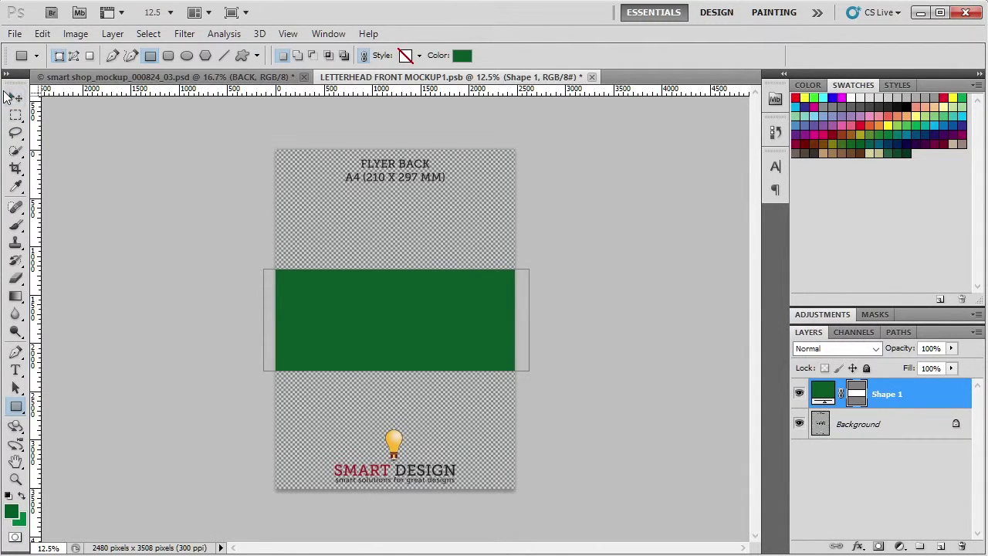
pyautogui.click(16, 97)
# Save and close the back smart object's document with Maximize Compatibility on, and minimize the program window.
pyautogui.hotkey('ctrl', 's')
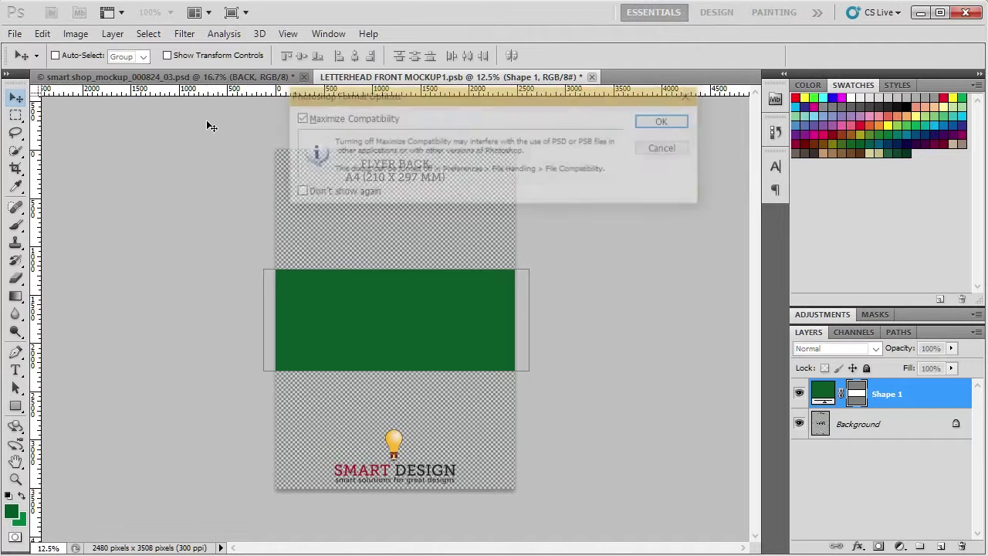
pyautogui.click(656, 122)
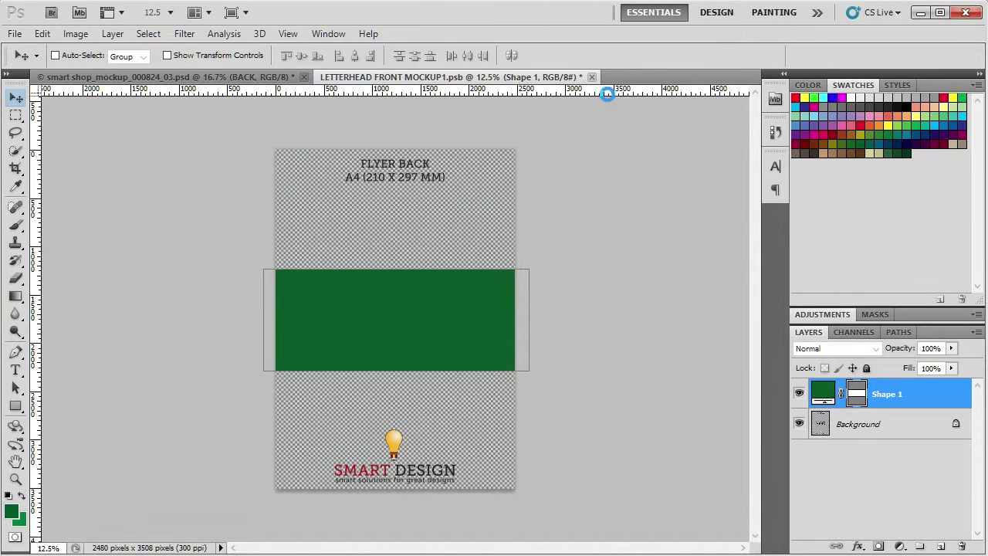
pyautogui.click(591, 77)
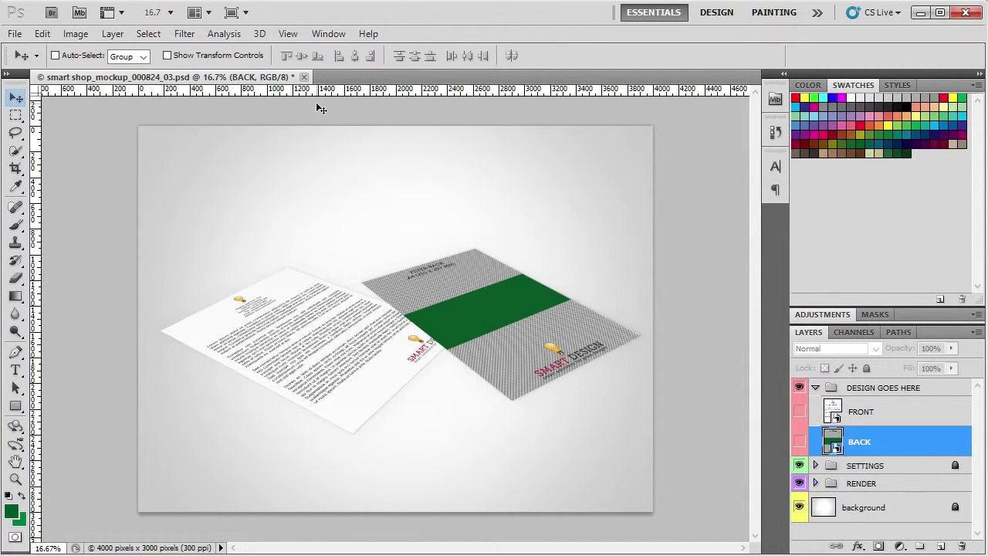
pyautogui.click(918, 14)
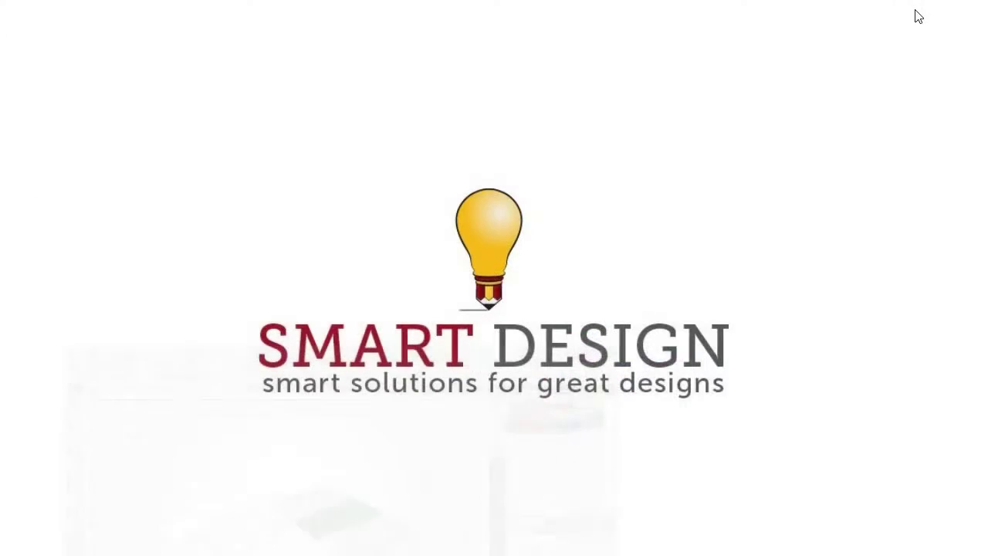